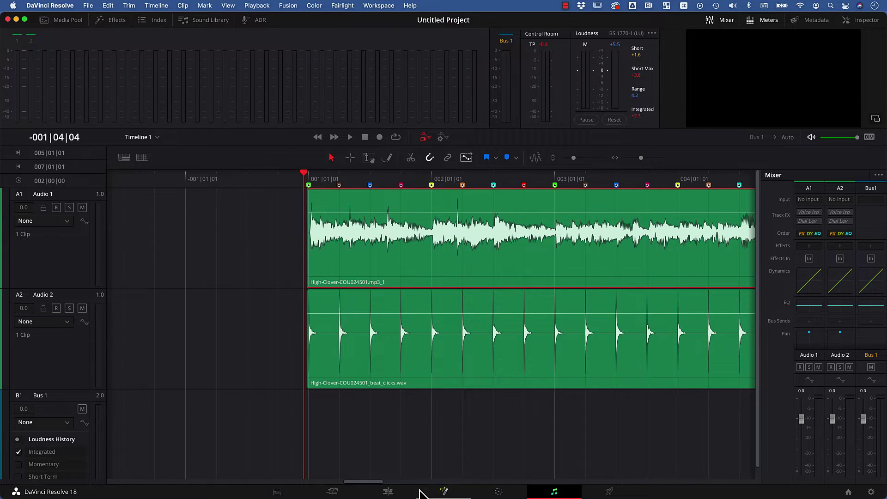
Switch the Fairlight timeline ruler from bars and beats to timecode and back
{"action": "left_click", "coordinate": [389, 492]}
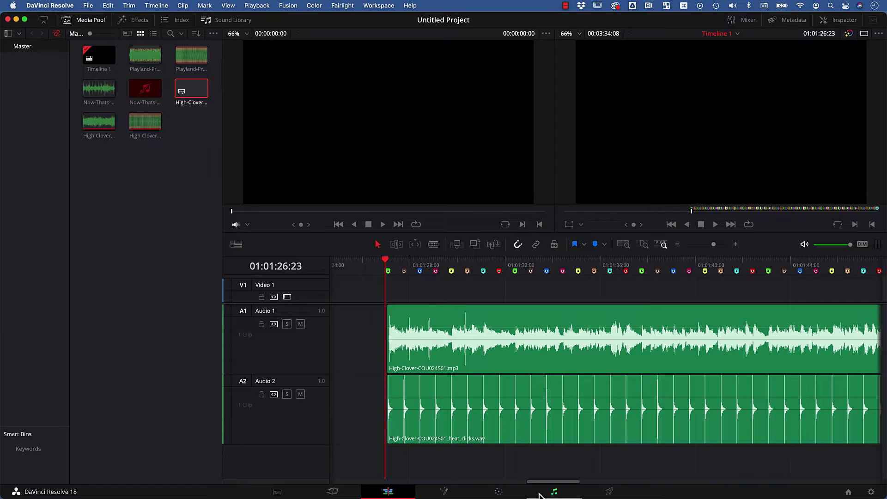
{"action": "left_click", "coordinate": [553, 492]}
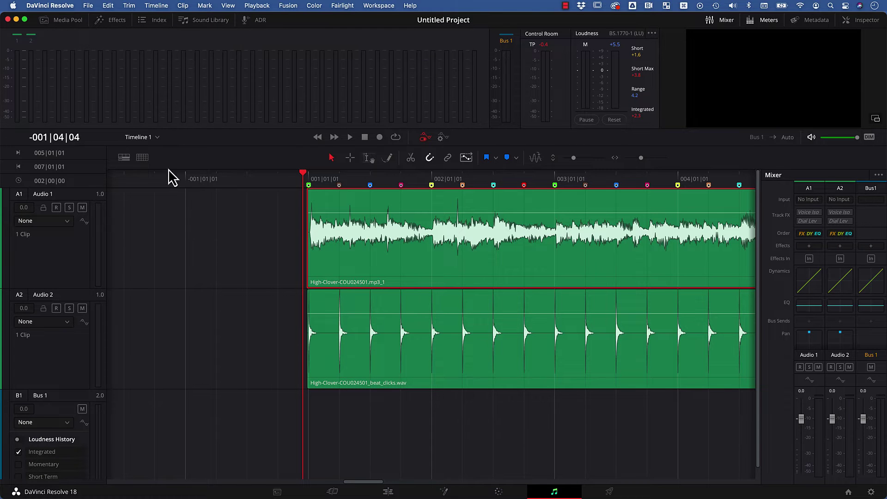
{"action": "left_click", "coordinate": [142, 158]}
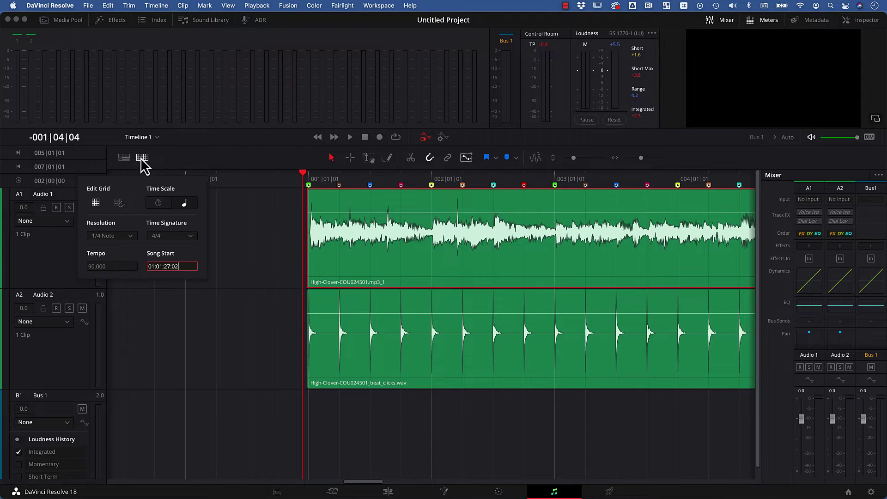
{"action": "left_click", "coordinate": [159, 204]}
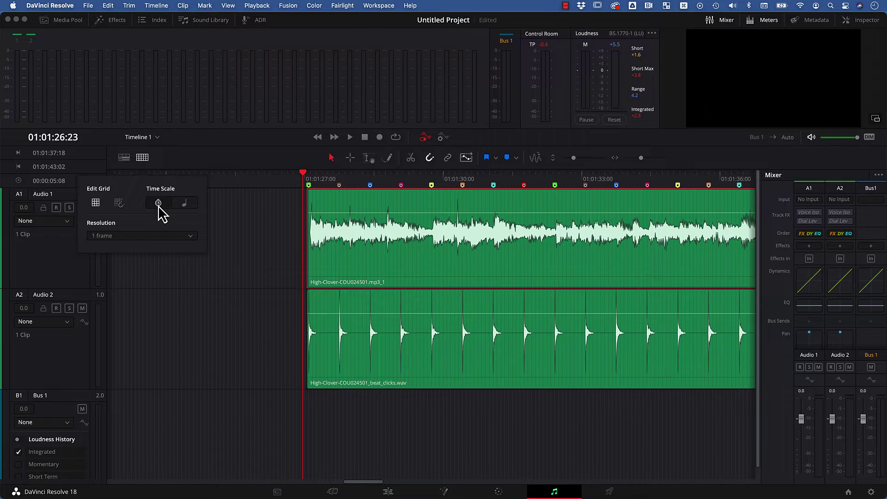
{"action": "left_click", "coordinate": [184, 204]}
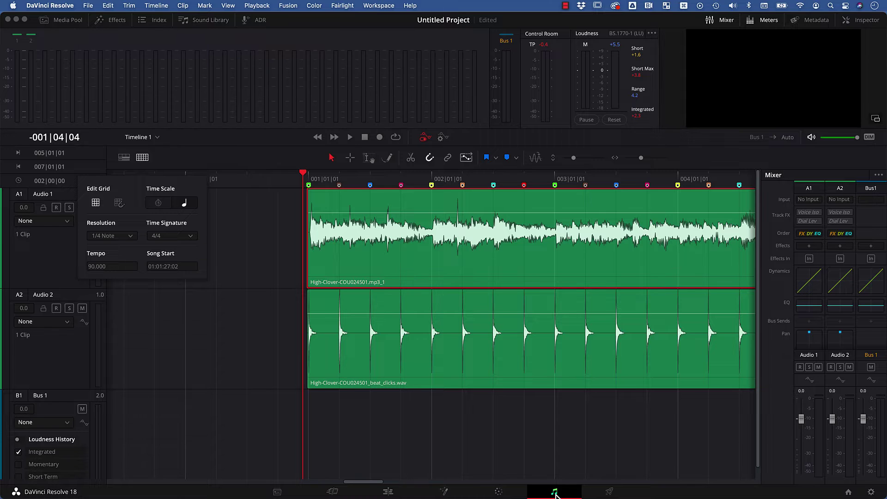
Check the markers on the Edit page, then show grid settings with tempo 90.000 and song start 01:01:27:02
{"action": "left_click", "coordinate": [387, 492]}
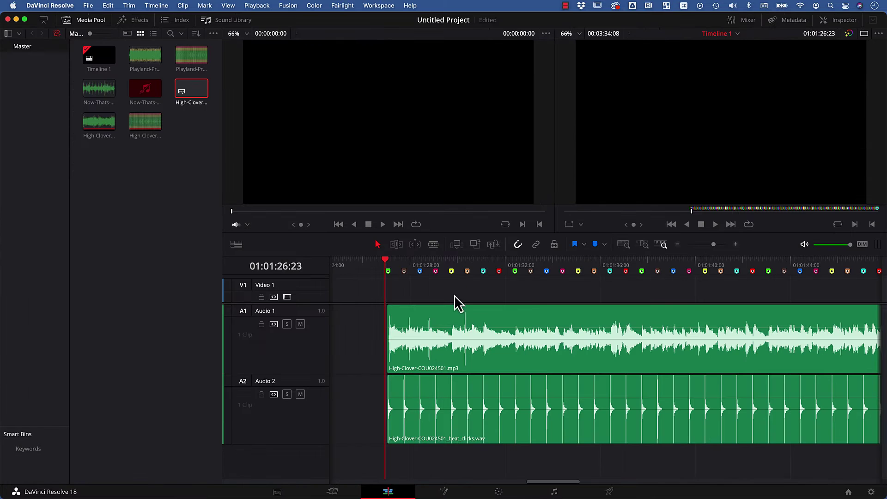
{"action": "left_click", "coordinate": [555, 492]}
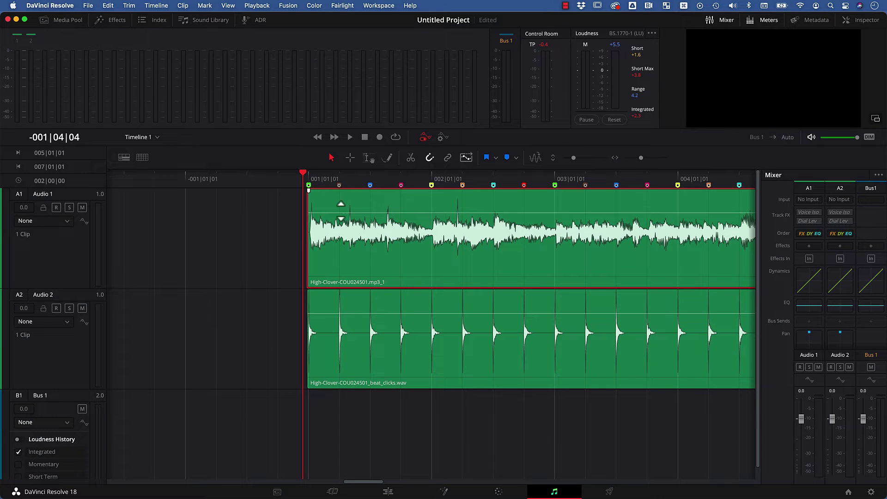
{"action": "left_click", "coordinate": [143, 159]}
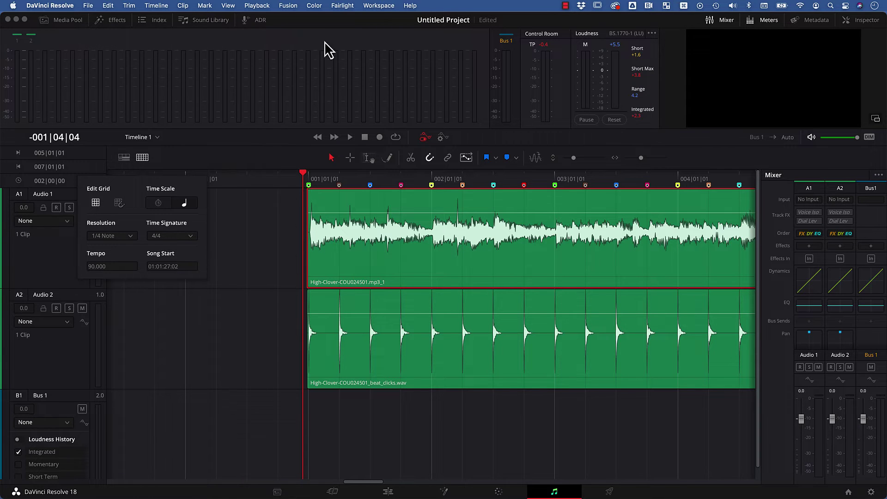
Run the BeatEditForResolve script and load High-Clover-COU024501.mp3 for beat detection
{"action": "left_click", "coordinate": [375, 5]}
{"action": "mouse_move", "coordinate": [407, 273]}
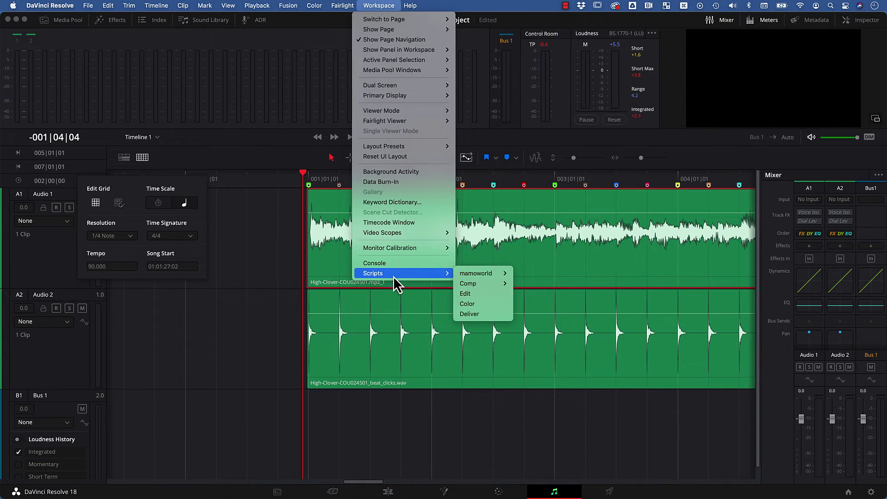
{"action": "mouse_move", "coordinate": [480, 275]}
{"action": "left_click", "coordinate": [546, 274]}
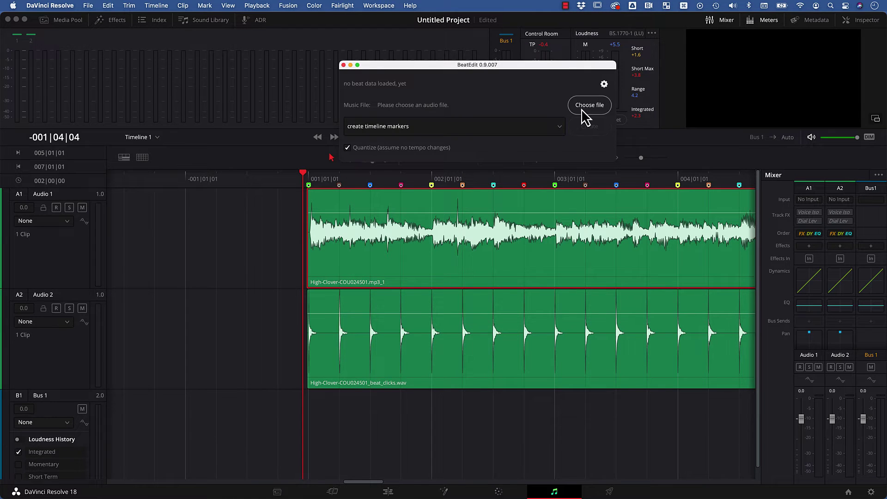
{"action": "left_click", "coordinate": [583, 110]}
{"action": "left_click", "coordinate": [344, 130]}
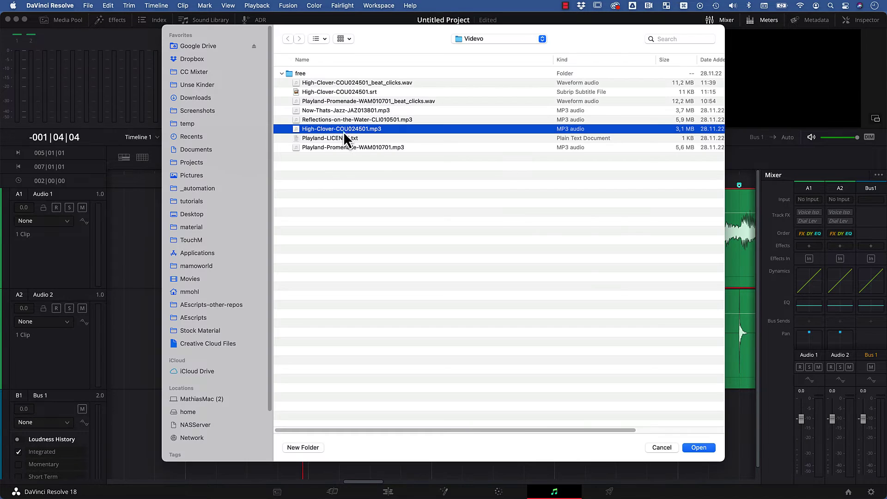
{"action": "left_click", "coordinate": [698, 448]}
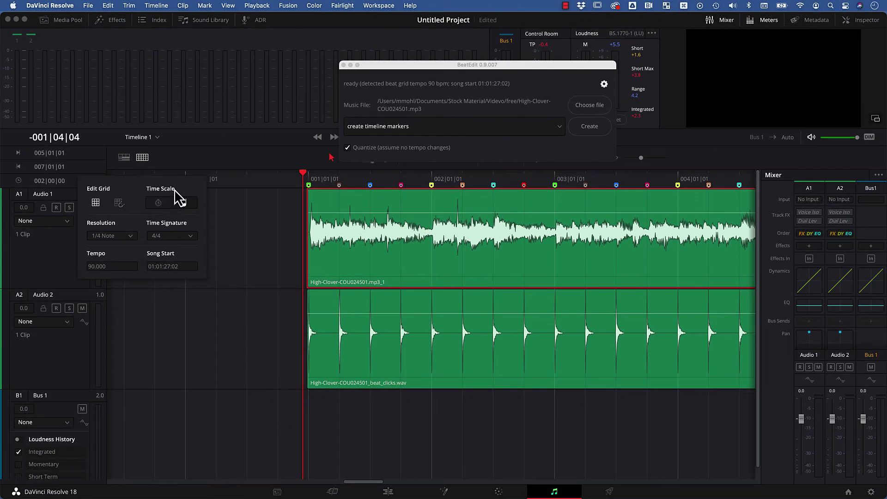
Zoom in around bar 001|01|01 and play the song from just before it to compare clicks with grid lines
{"action": "left_click", "coordinate": [184, 203]}
{"action": "left_click_drag", "start_coordinate": [305, 182], "coordinate": [311, 179]}
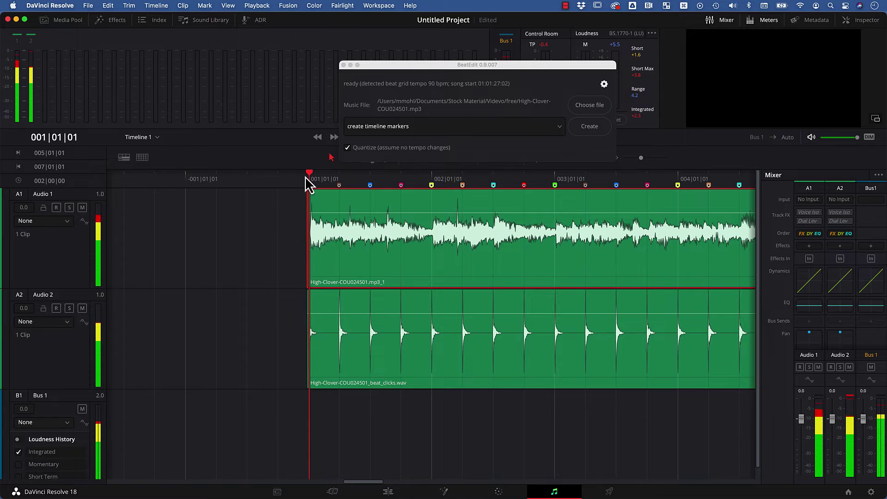
{"action": "key", "text": "super+equal"}
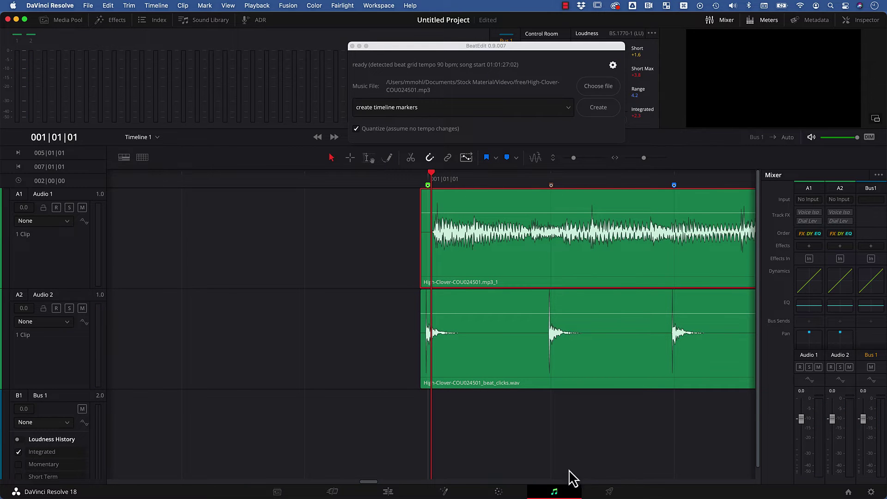
{"action": "scroll", "coordinate": [372, 485], "scroll_direction": "right", "scroll_amount": 5}
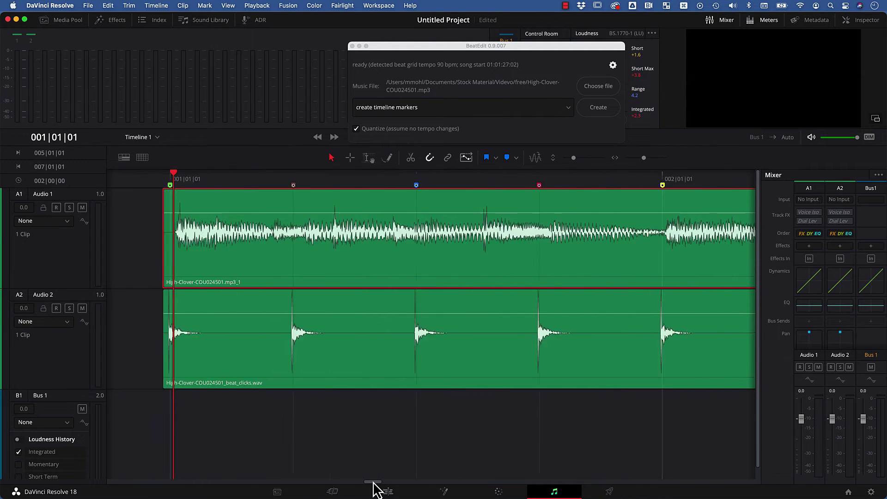
{"action": "left_click_drag", "start_coordinate": [322, 178], "coordinate": [305, 176]}
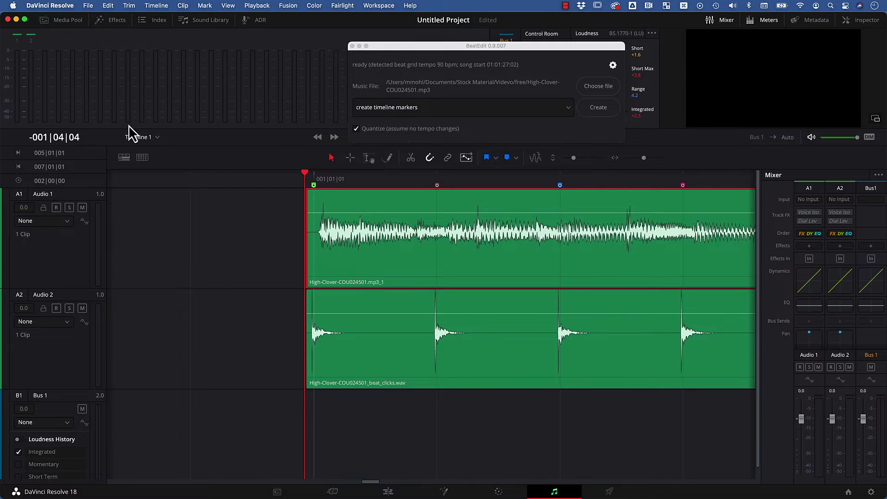
{"action": "key", "text": "space"}
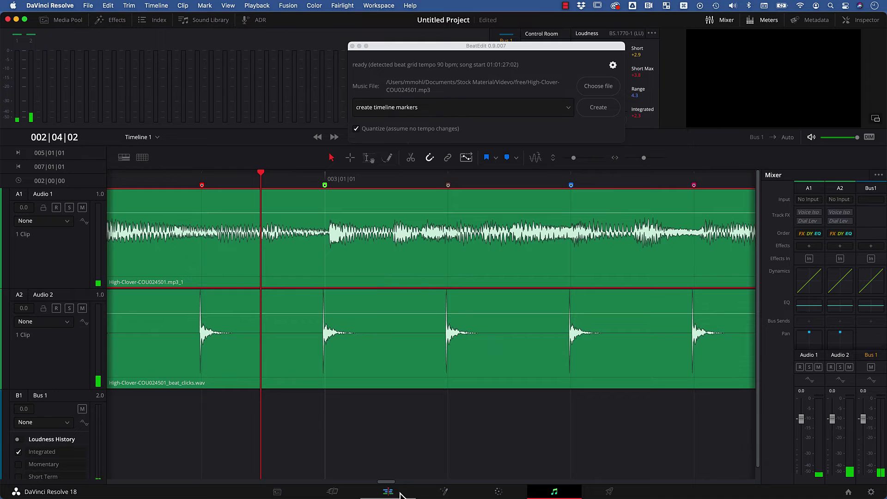
{"action": "left_click", "coordinate": [143, 155]}
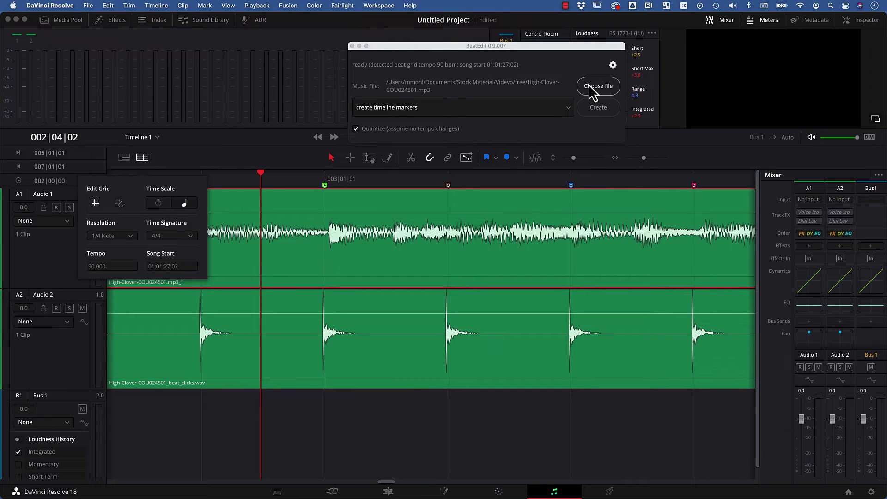
Play from 002|04|04 while muting and unmuting the beat-click track, then zoom tightly on one beat
{"action": "left_click", "coordinate": [380, 200]}
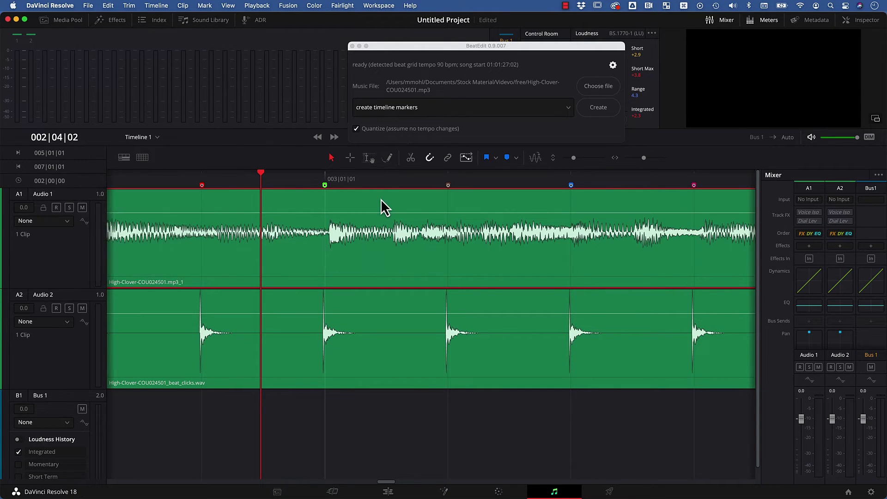
{"action": "left_click_drag", "start_coordinate": [263, 175], "coordinate": [318, 176]}
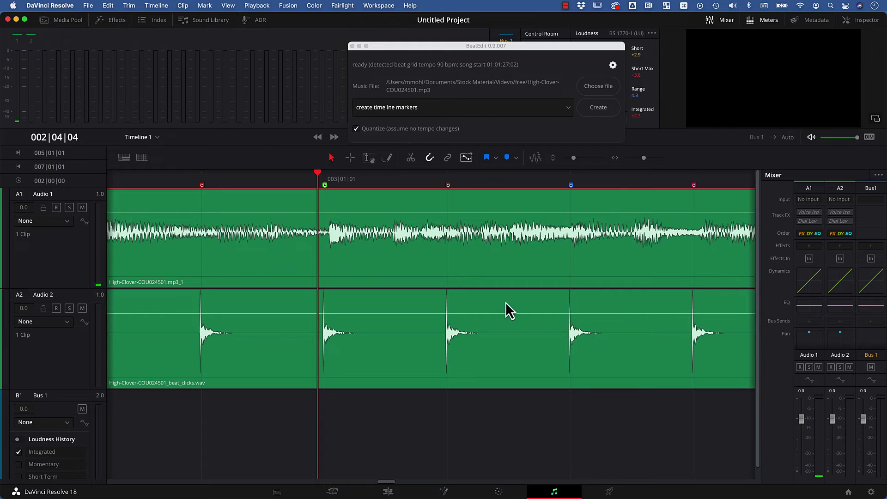
{"action": "key", "text": "space"}
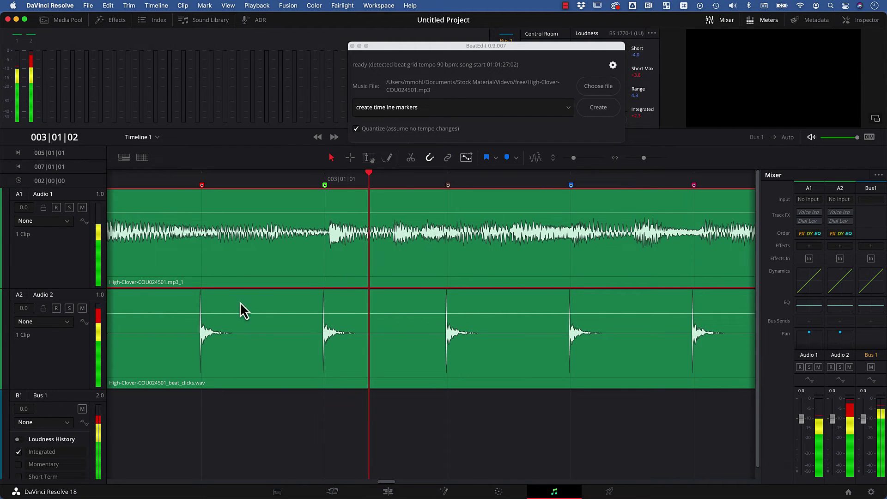
{"action": "left_click", "coordinate": [82, 308]}
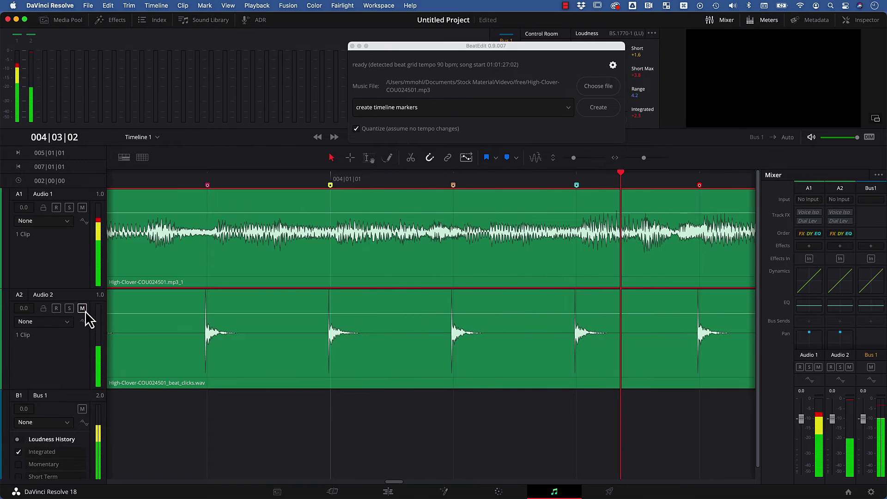
{"action": "left_click", "coordinate": [84, 310]}
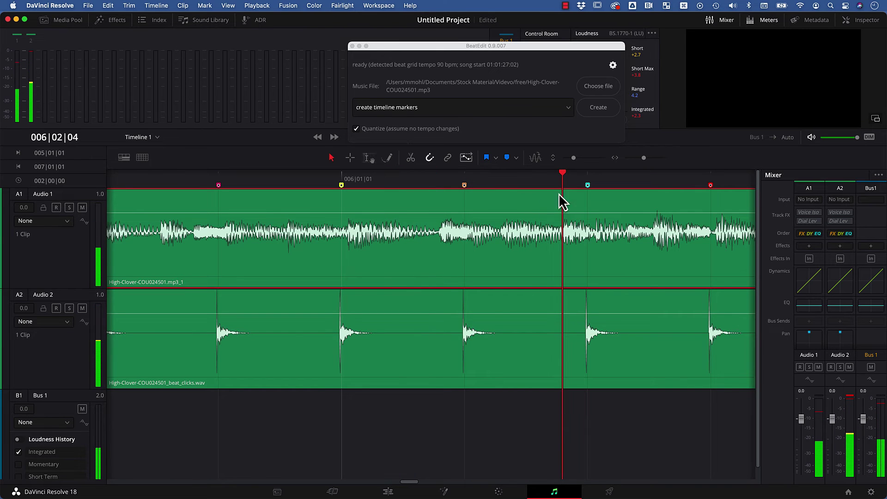
{"action": "left_click_drag", "start_coordinate": [564, 181], "coordinate": [579, 181]}
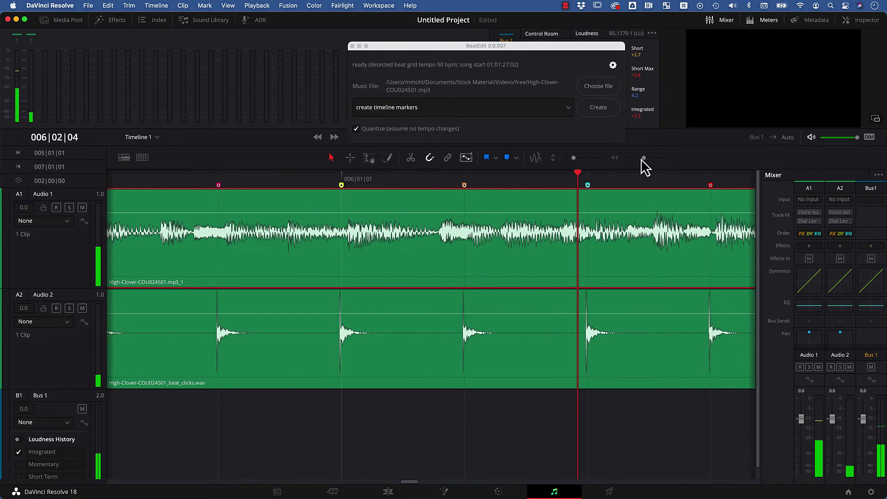
{"action": "left_click_drag", "start_coordinate": [643, 158], "coordinate": [648, 158]}
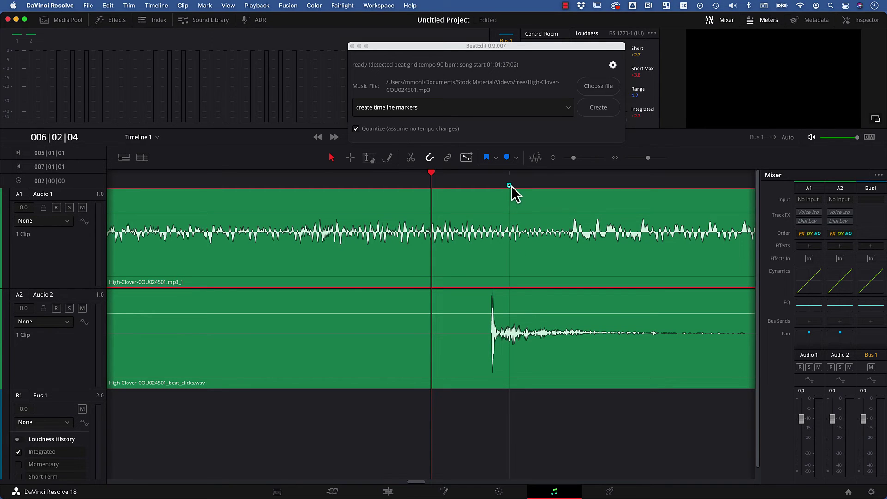
Adjust the grid's Song Start frames, leaving it at 01:01:27:02
{"action": "left_click", "coordinate": [142, 157]}
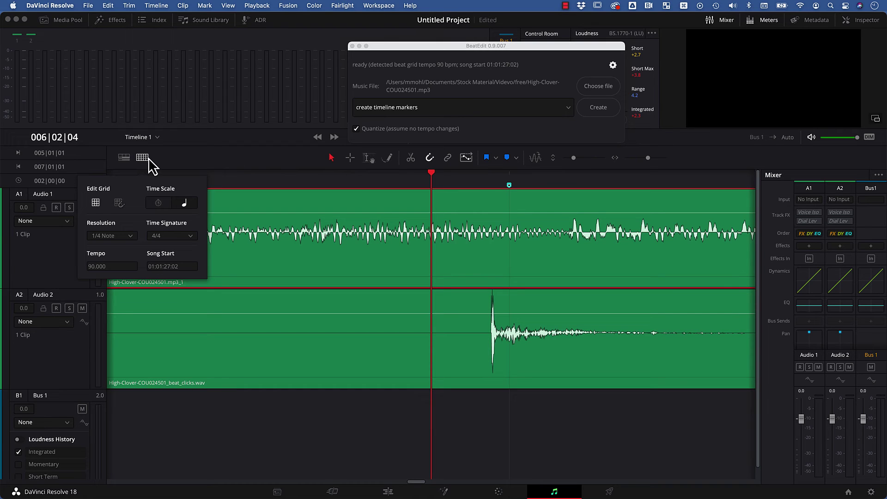
{"action": "left_click", "coordinate": [180, 267]}
{"action": "left_click", "coordinate": [177, 267]}
{"action": "left_click", "coordinate": [187, 267]}
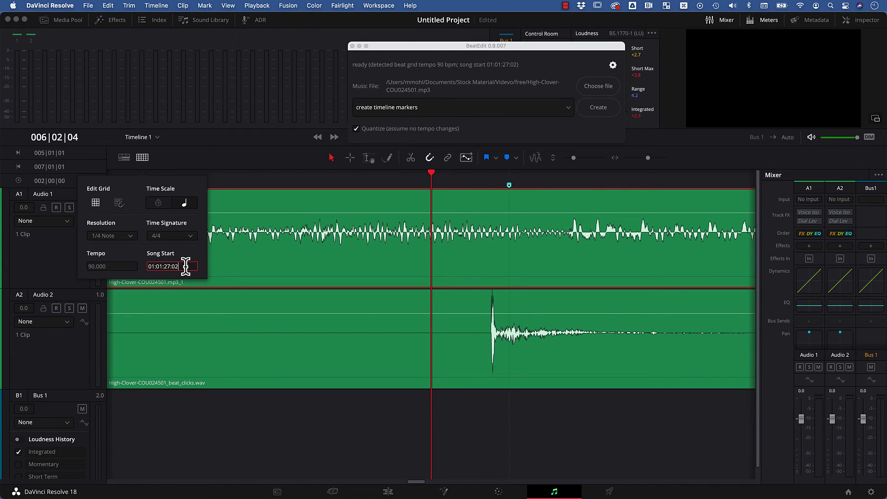